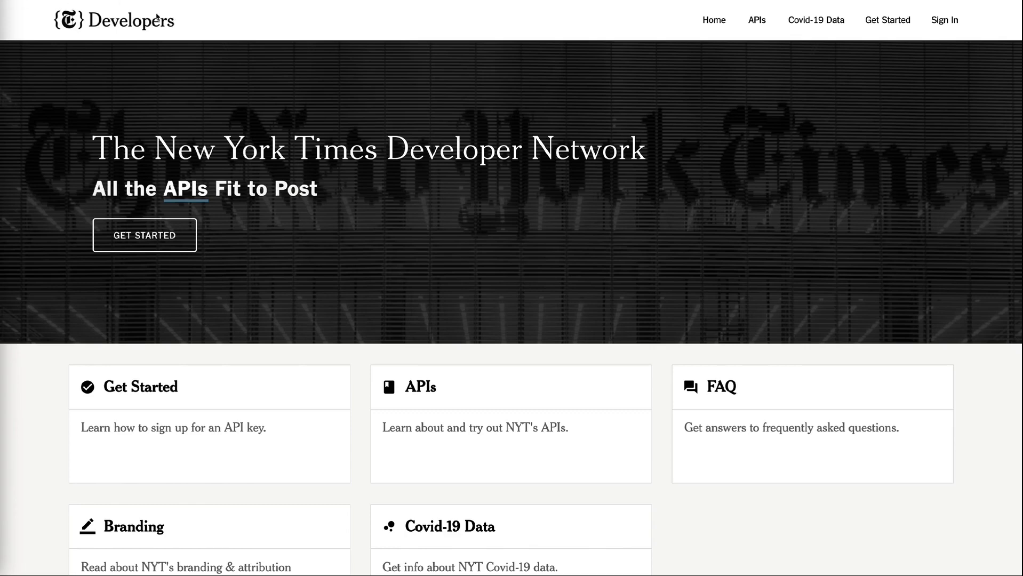
- Open Sign In, view the account creation form and tick the terms, then return to sign-in
left_click(943, 24)
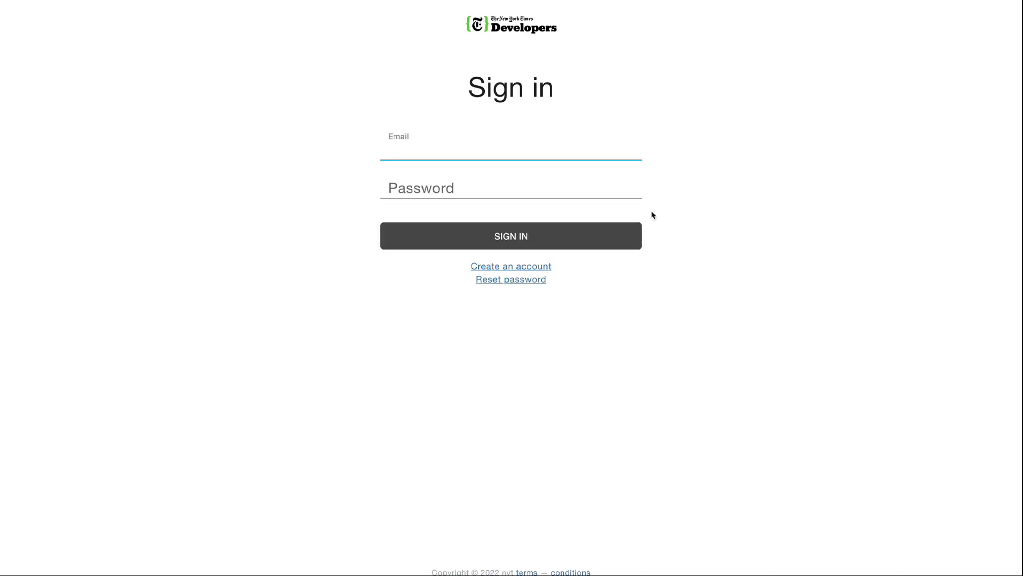
left_click(541, 270)
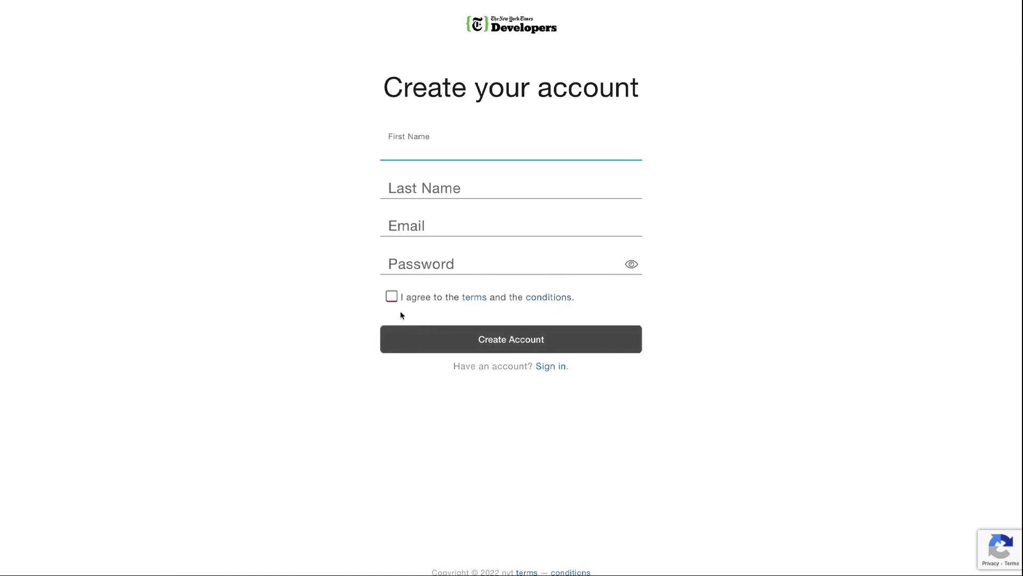
left_click(392, 299)
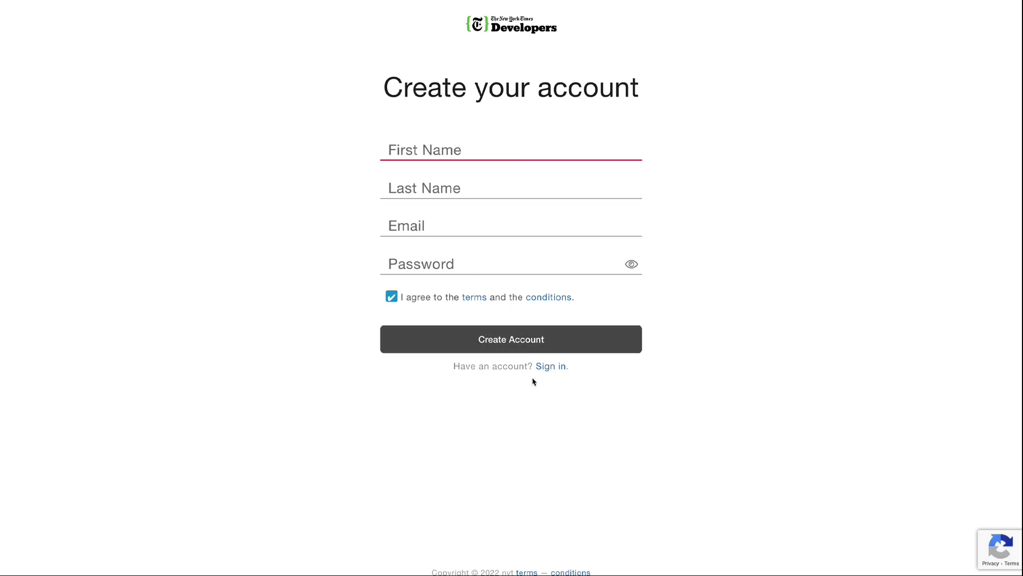
left_click(551, 366)
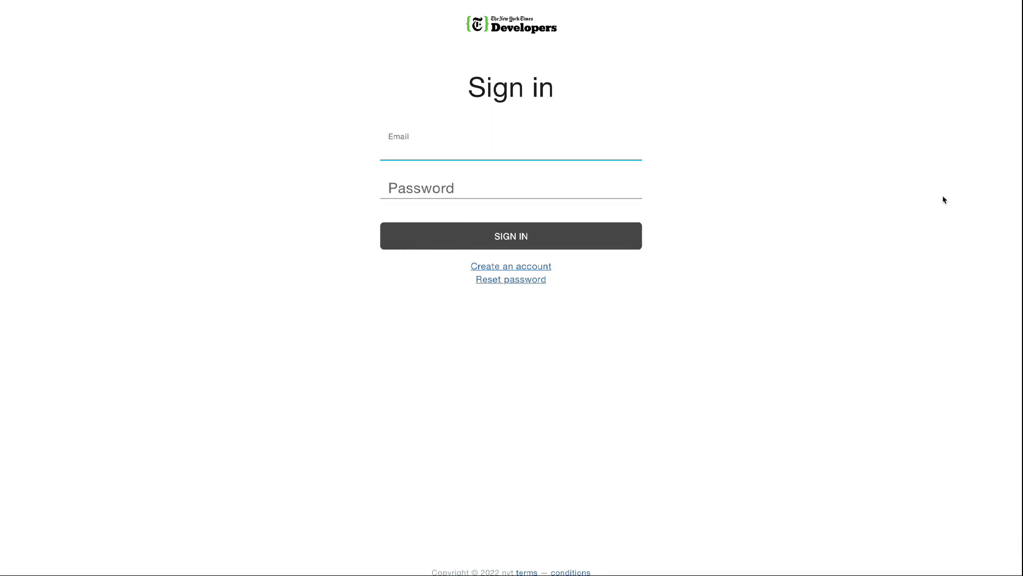
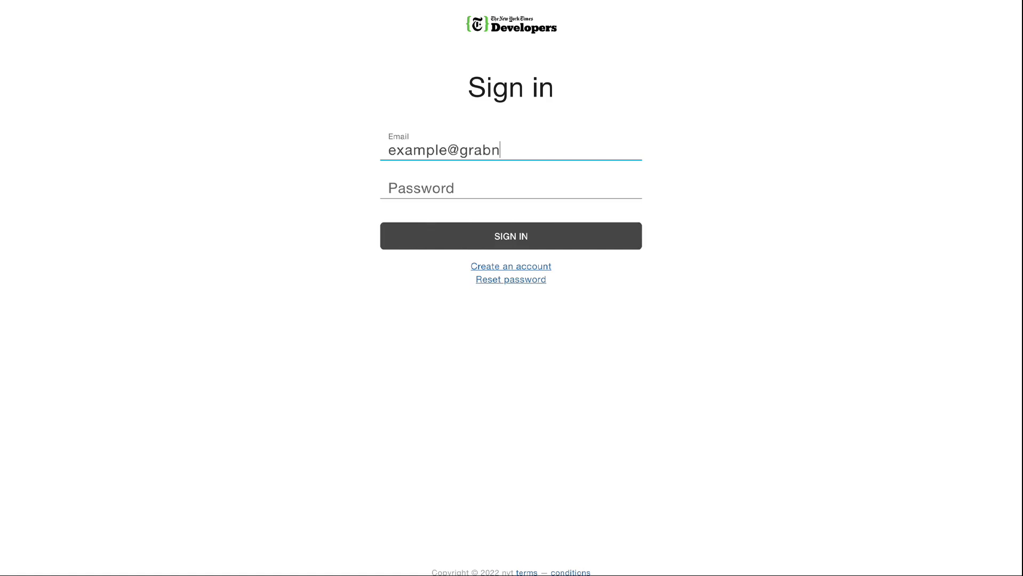
- Log in to the developer account with the email address and password
key("Tab")
type("•")
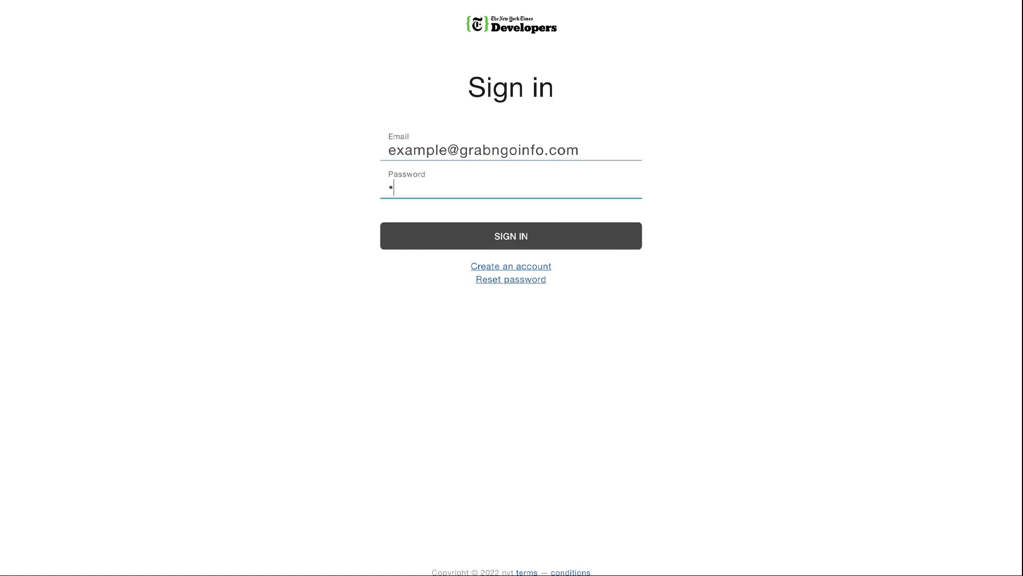
type("••••")
type("••")
left_click(573, 243)
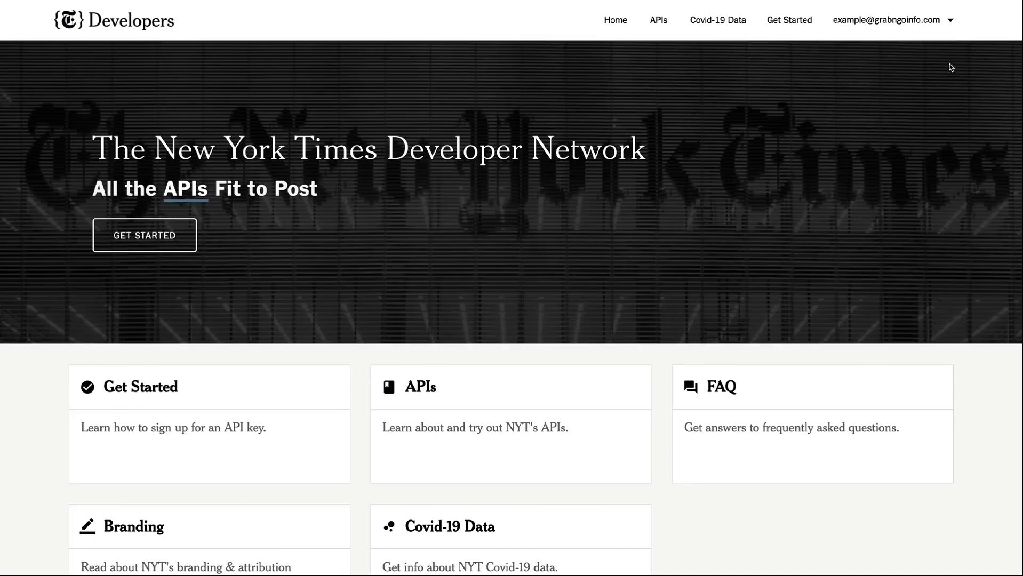
- From the account menu's Apps page, start a new app on the empty My Apps list
left_click(951, 26)
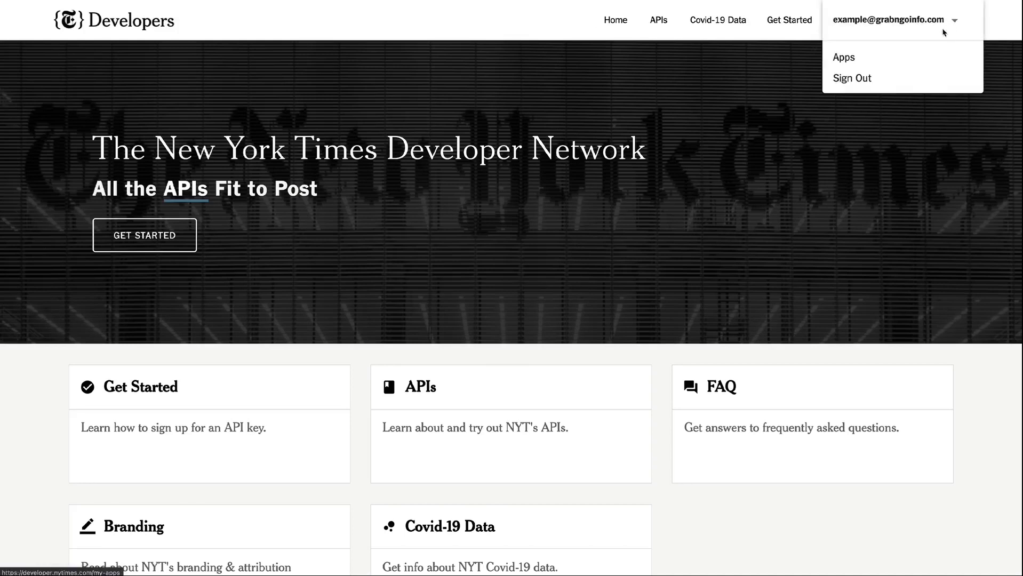
left_click(886, 58)
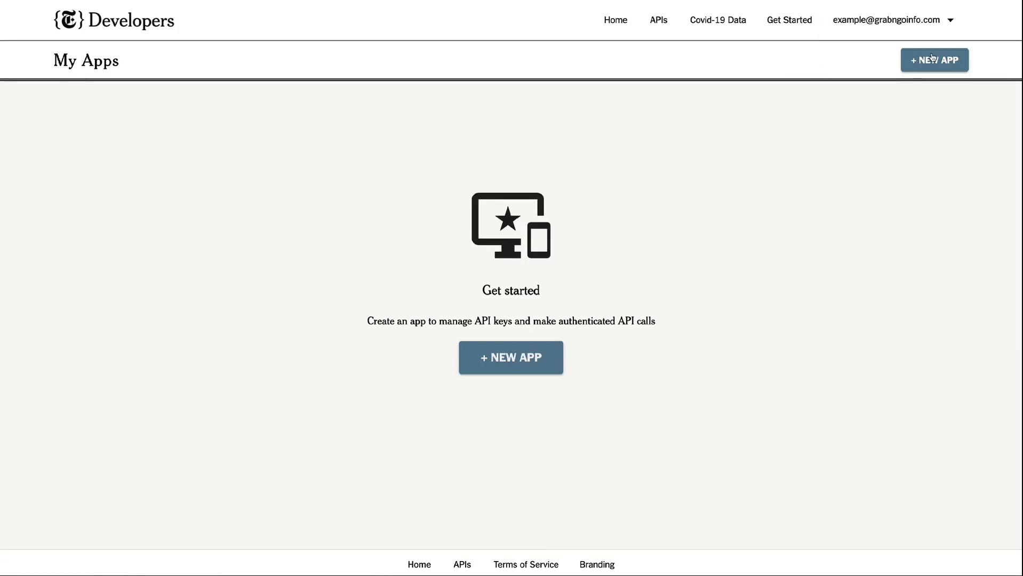
left_click(932, 57)
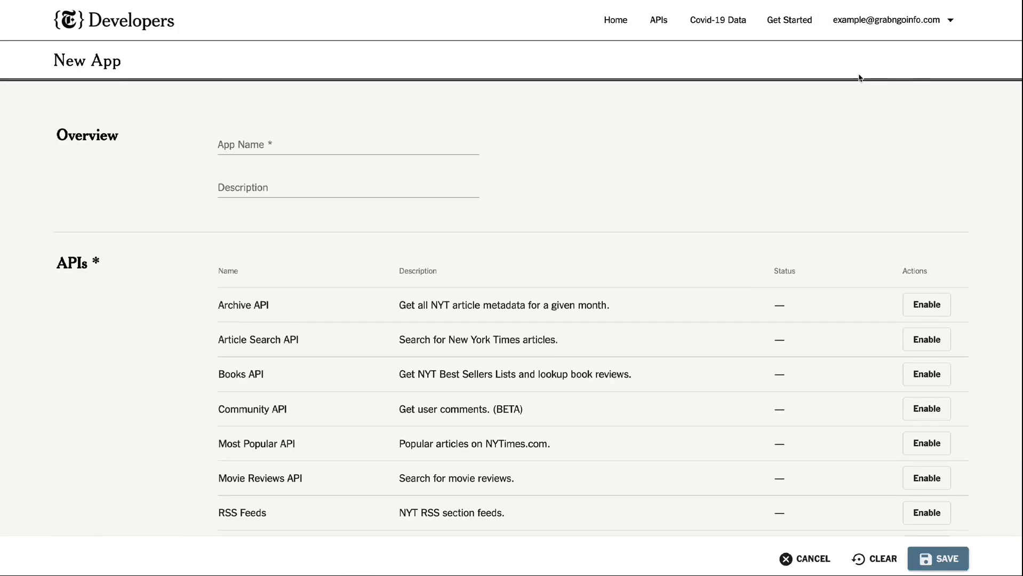
scroll(681, 313, "down", 1)
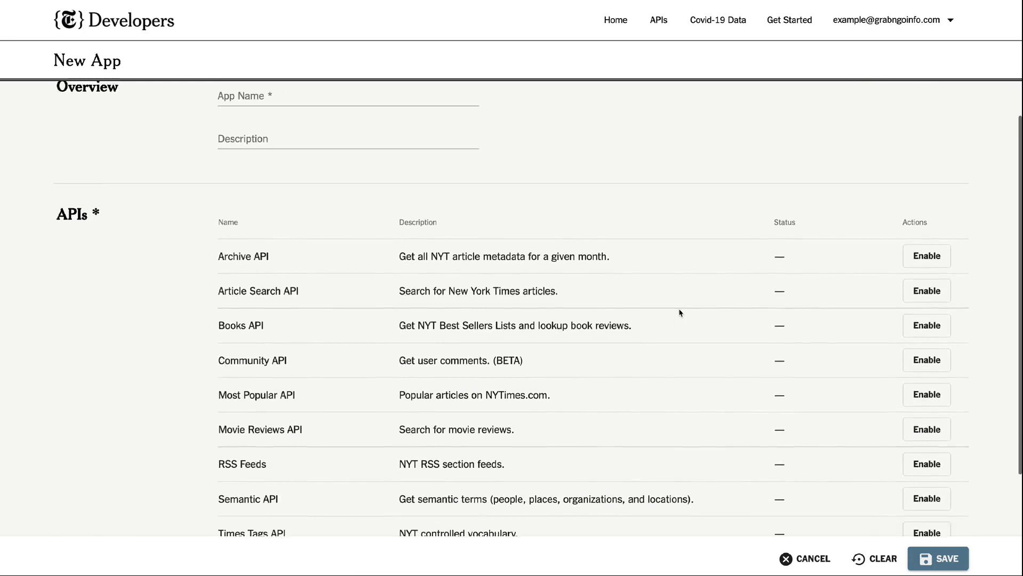
scroll(680, 312, "down", 2)
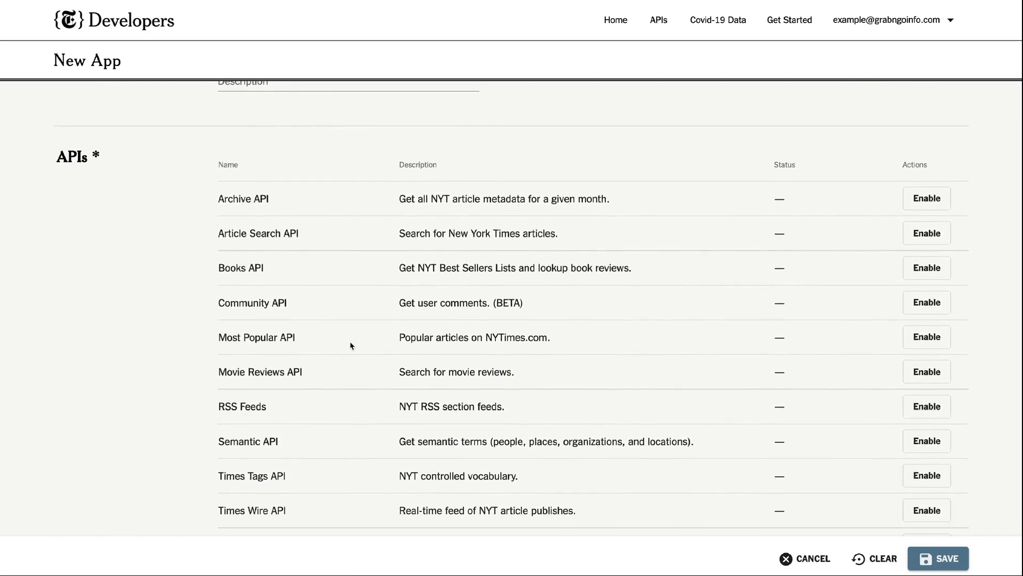
- Enable the Most Popular API and name the app 'Most Popular Articles on NYT'
left_click(924, 345)
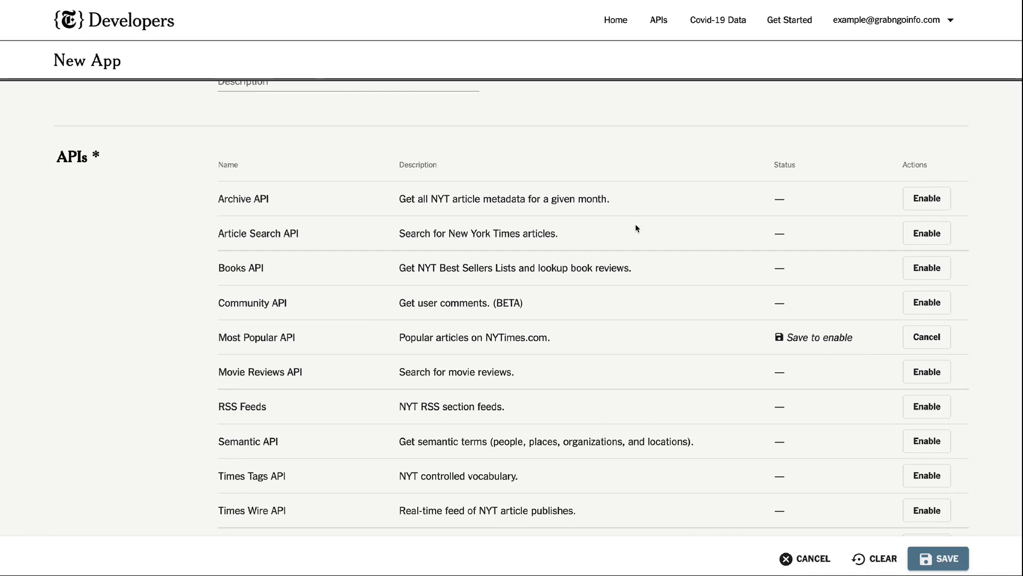
scroll(637, 226, "up", 2)
left_click(339, 153)
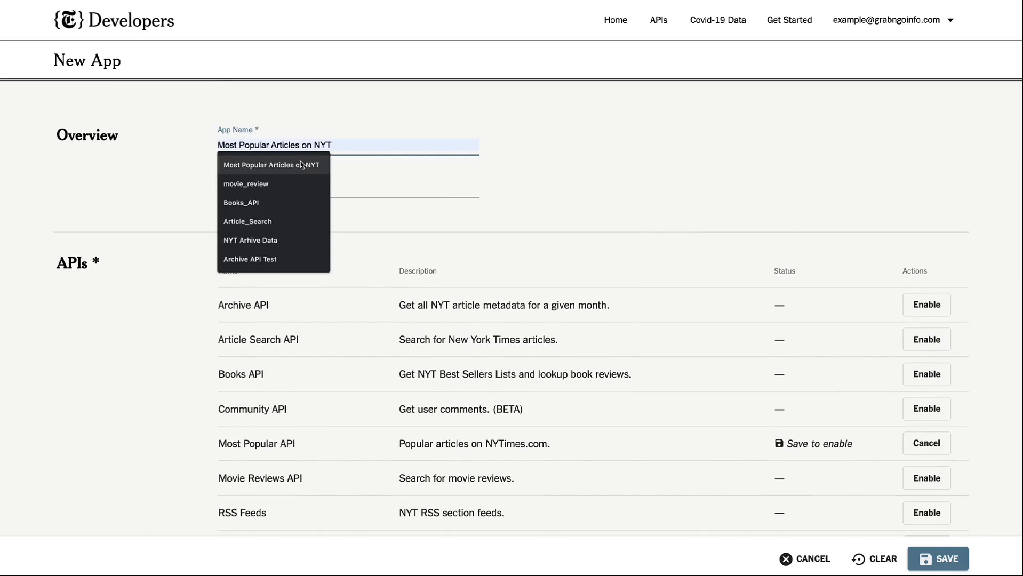
left_click(303, 165)
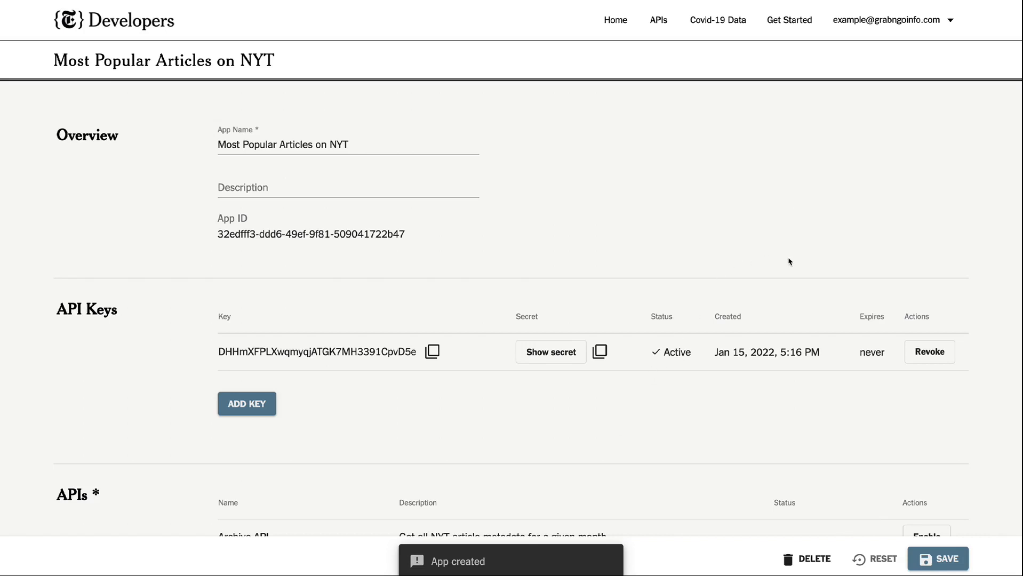
scroll(789, 261, "down", 1)
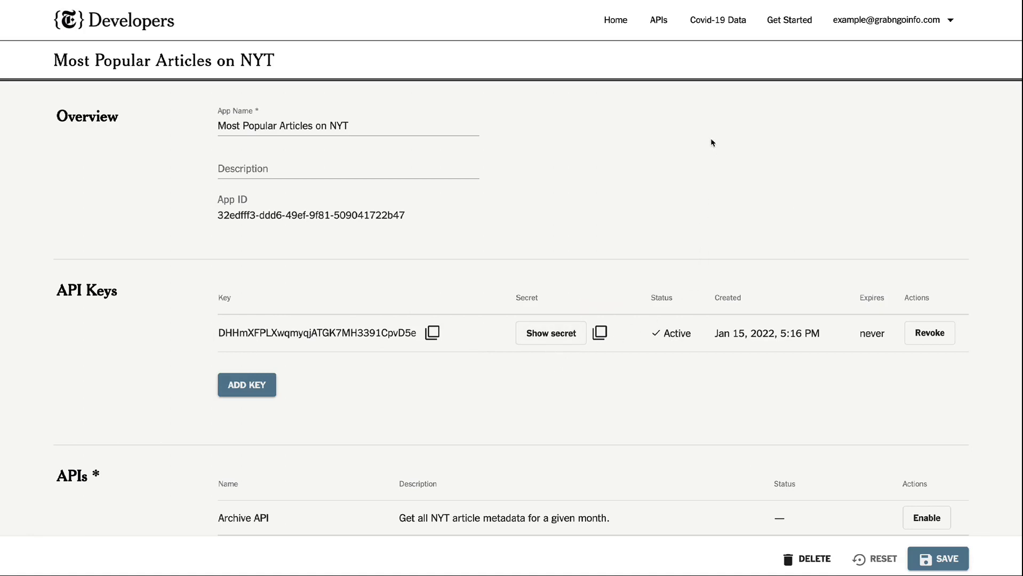
- From the APIs catalog, authorize the Most Popular API using the 'Most Popular Articles on NYT' app
left_click(663, 24)
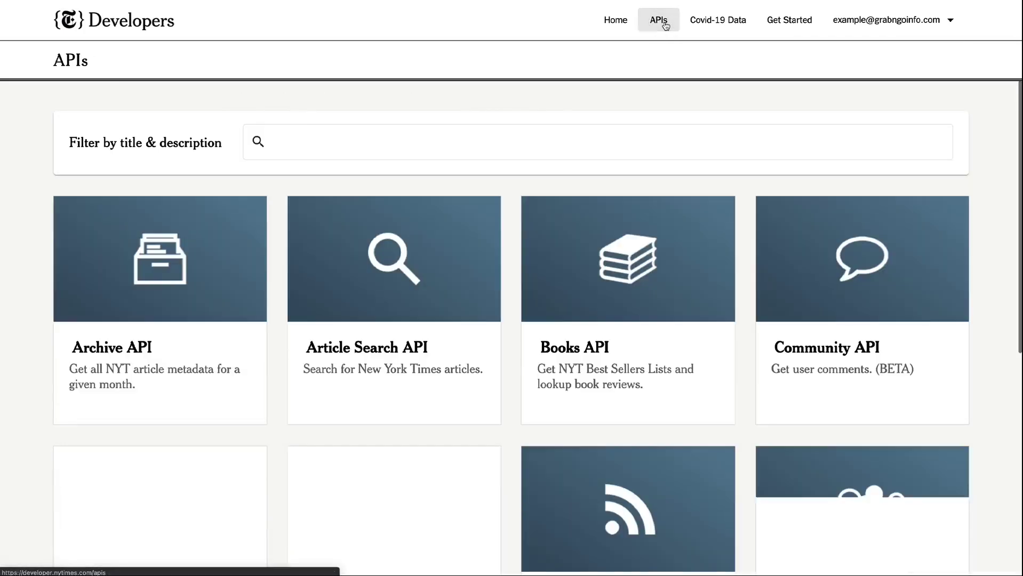
scroll(567, 265, "down", 3)
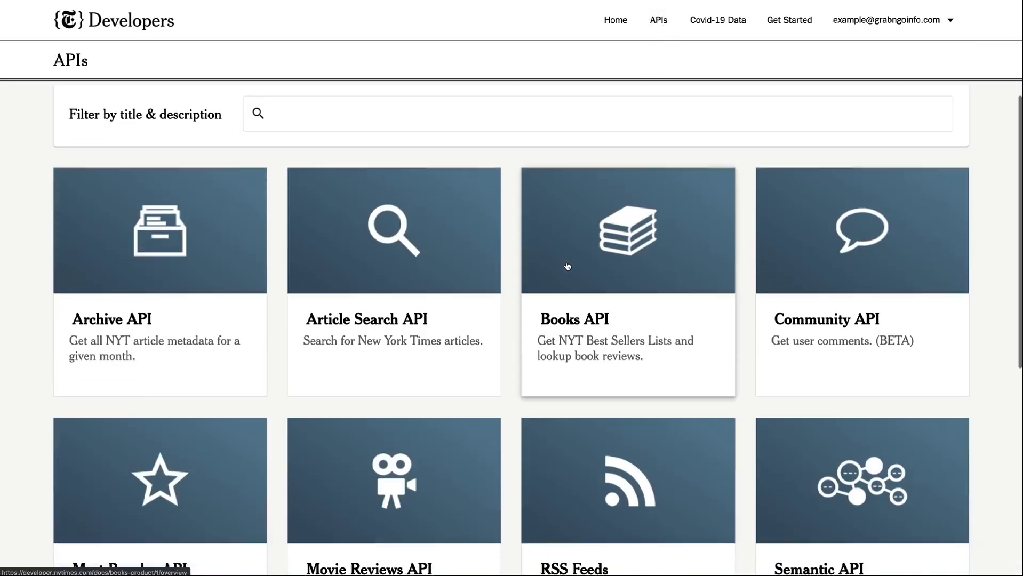
scroll(567, 265, "down", 3)
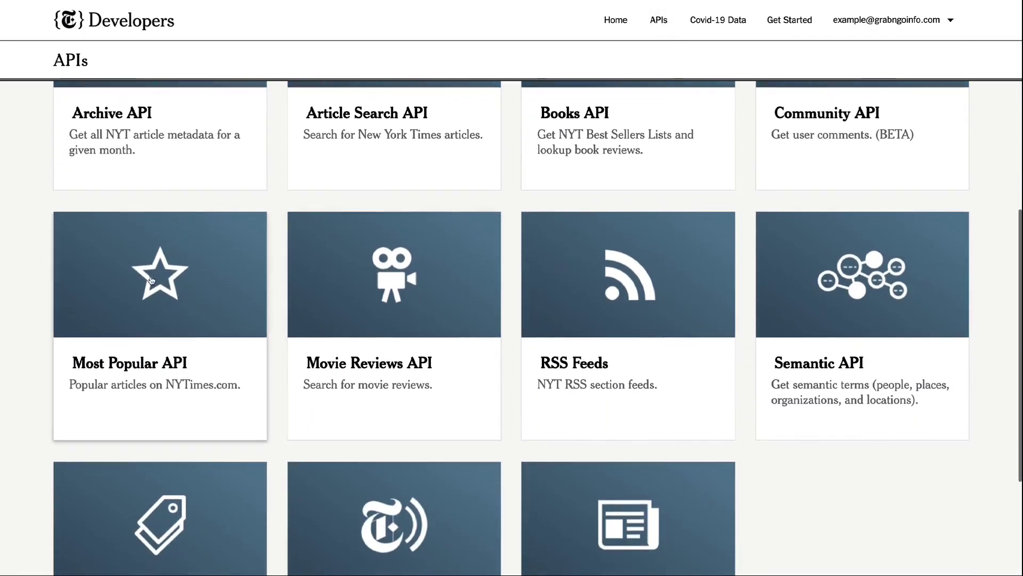
left_click(152, 281)
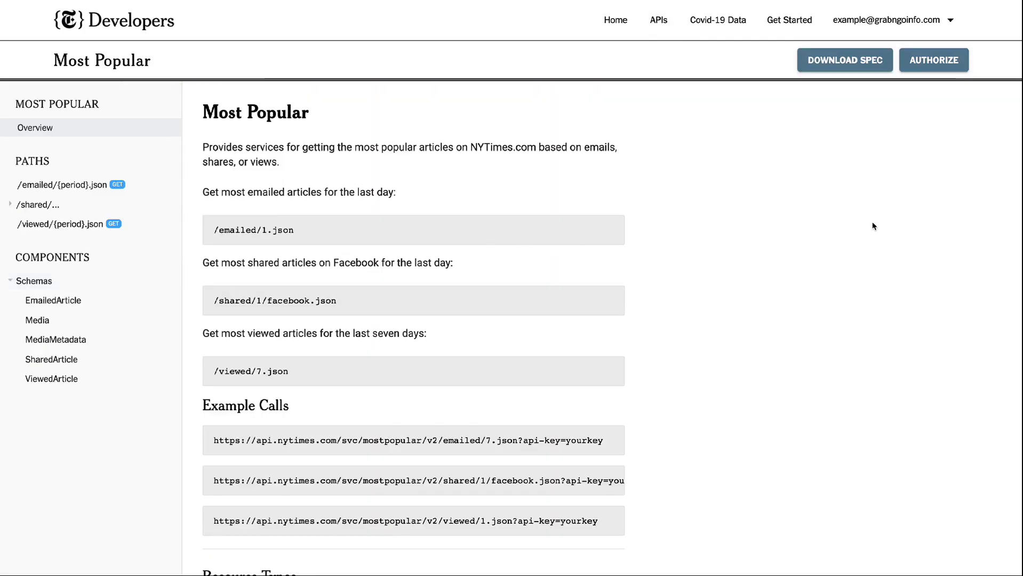
left_click(939, 63)
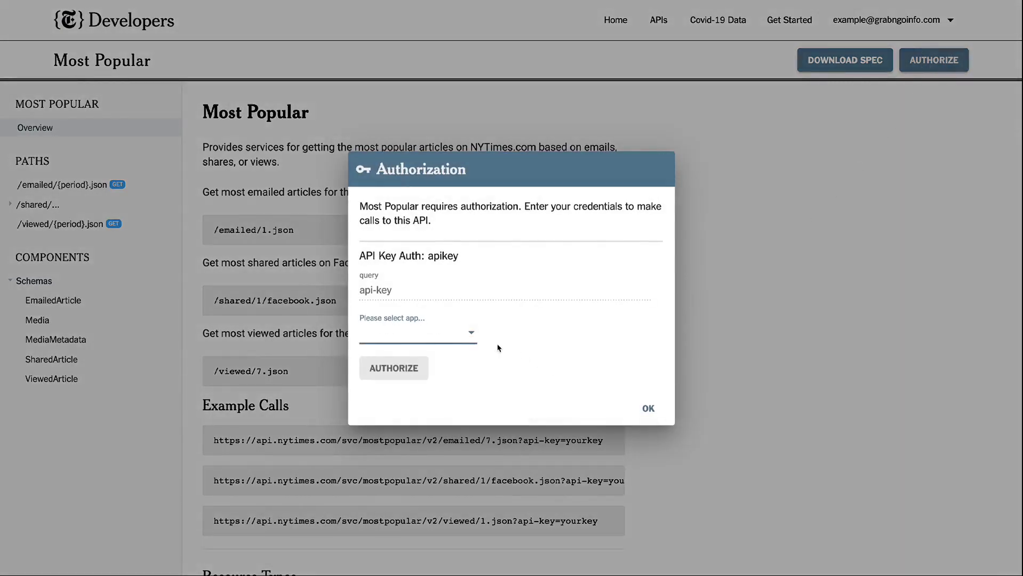
left_click(473, 339)
left_click(468, 341)
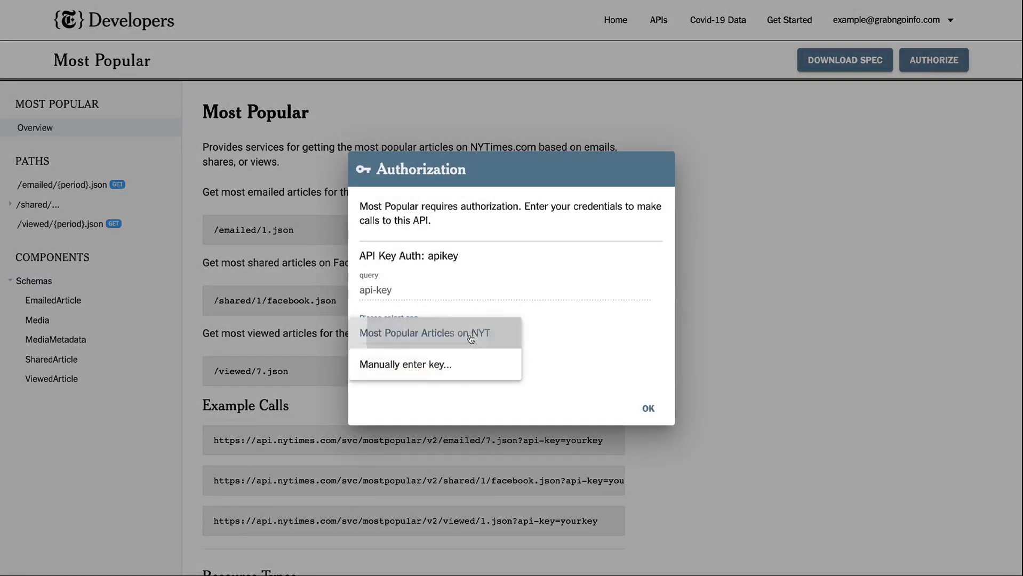
left_click(399, 373)
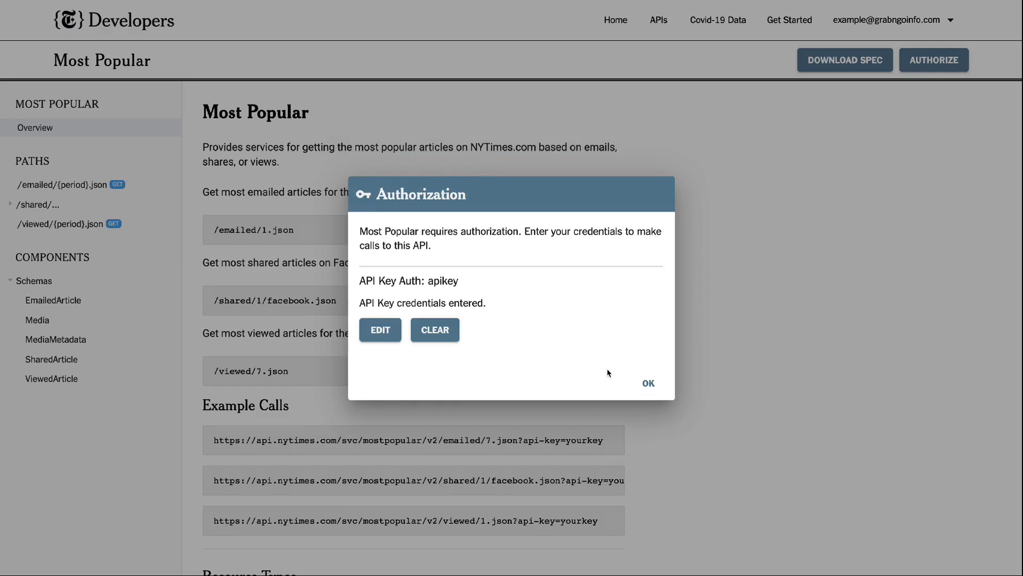
left_click(648, 386)
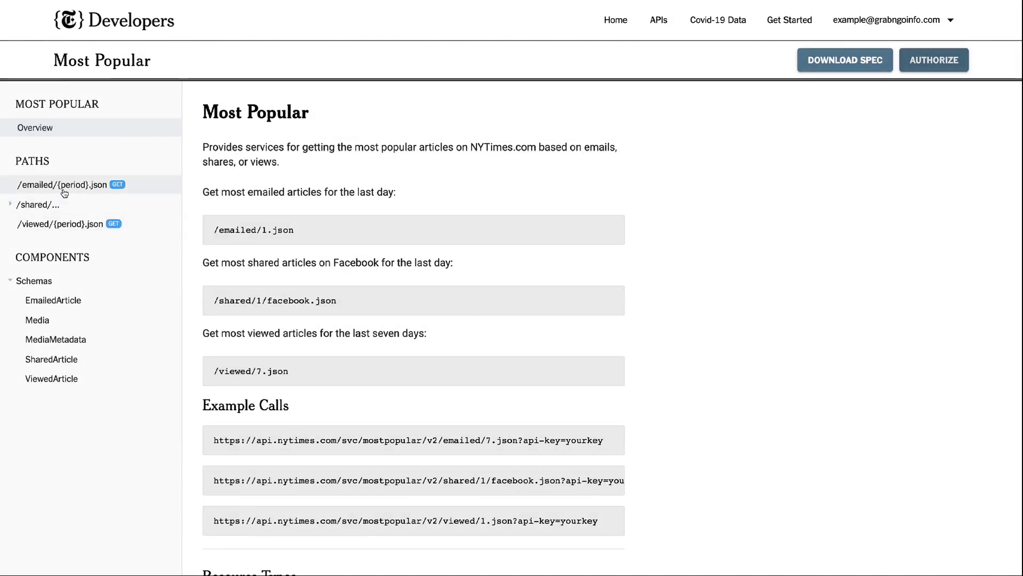
- Run /emailed/{period}.json with period 1 and get a 200 OK JSON response
left_click(65, 188)
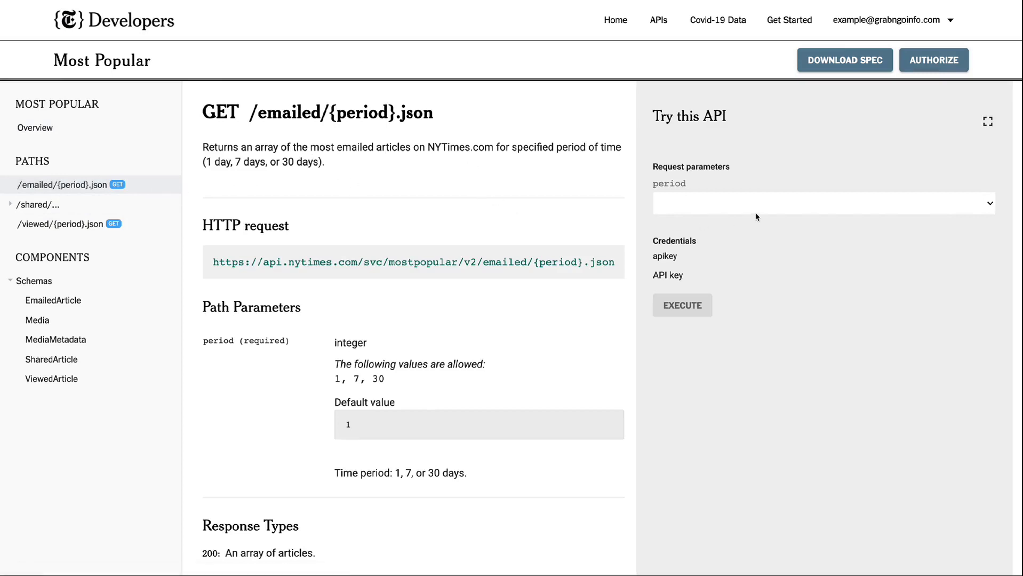
left_click(937, 211)
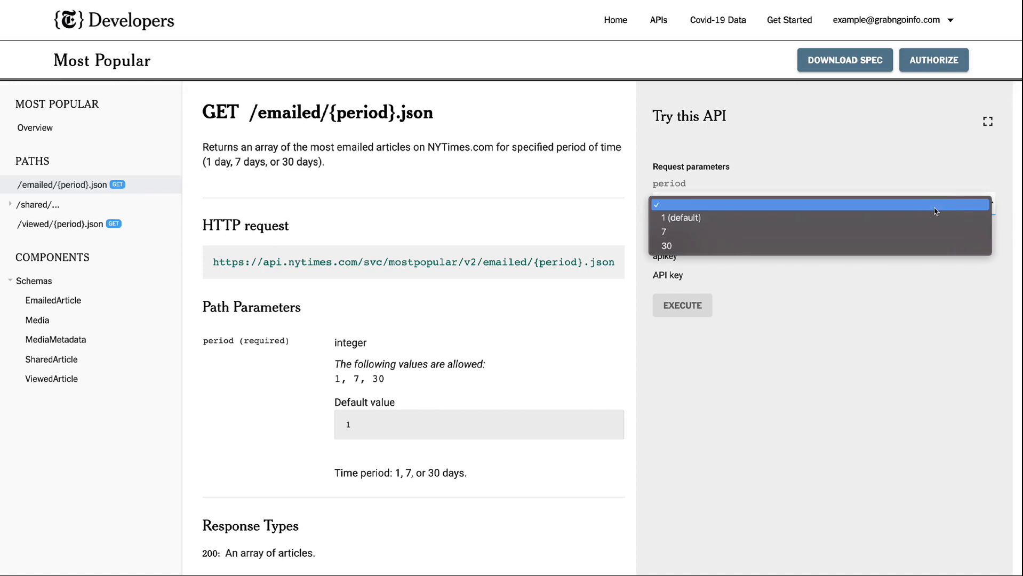
left_click(894, 217)
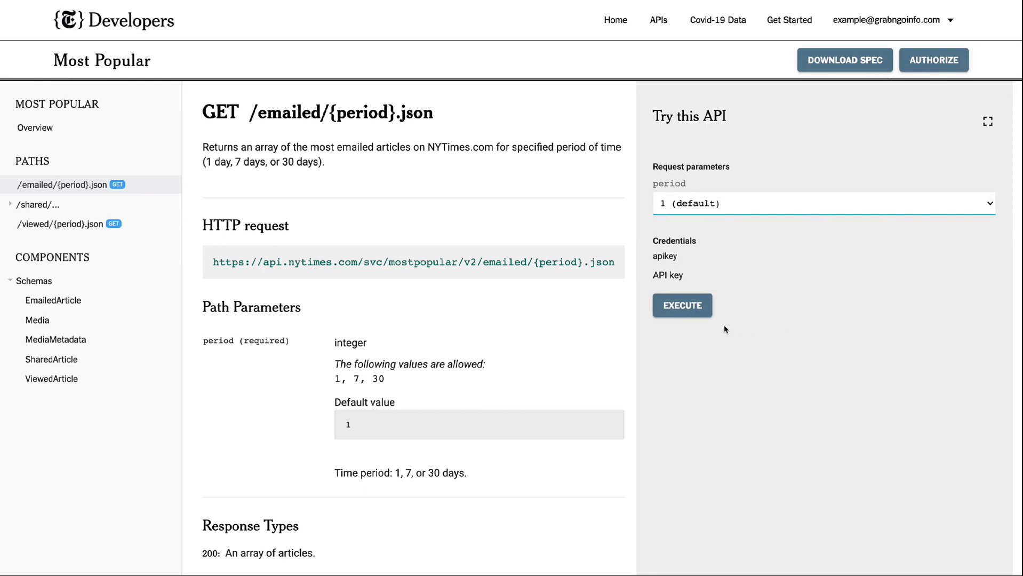
left_click(679, 304)
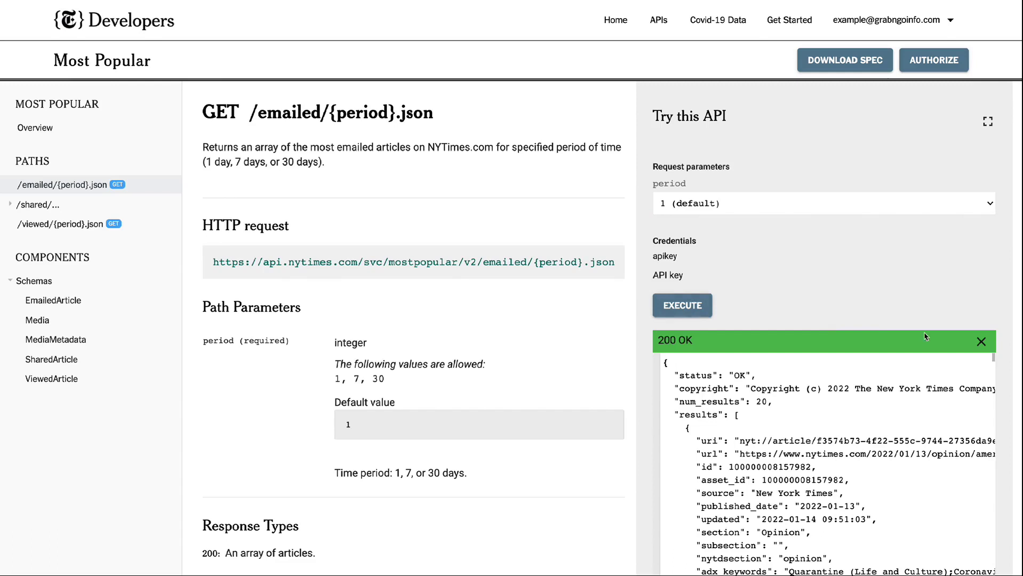
scroll(950, 341, "down", 1)
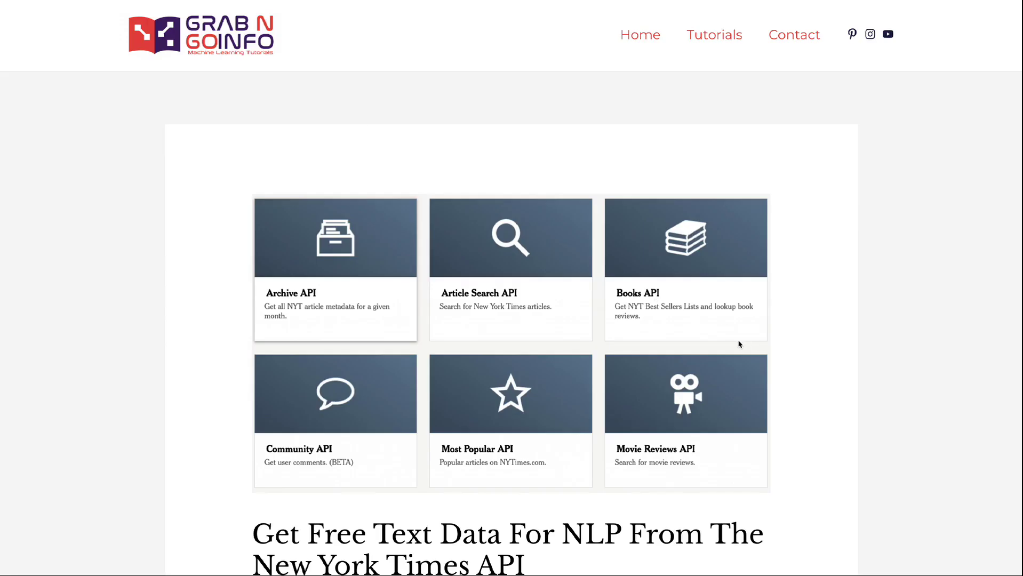
scroll(885, 366, "down", 2)
scroll(885, 366, "down", 2)
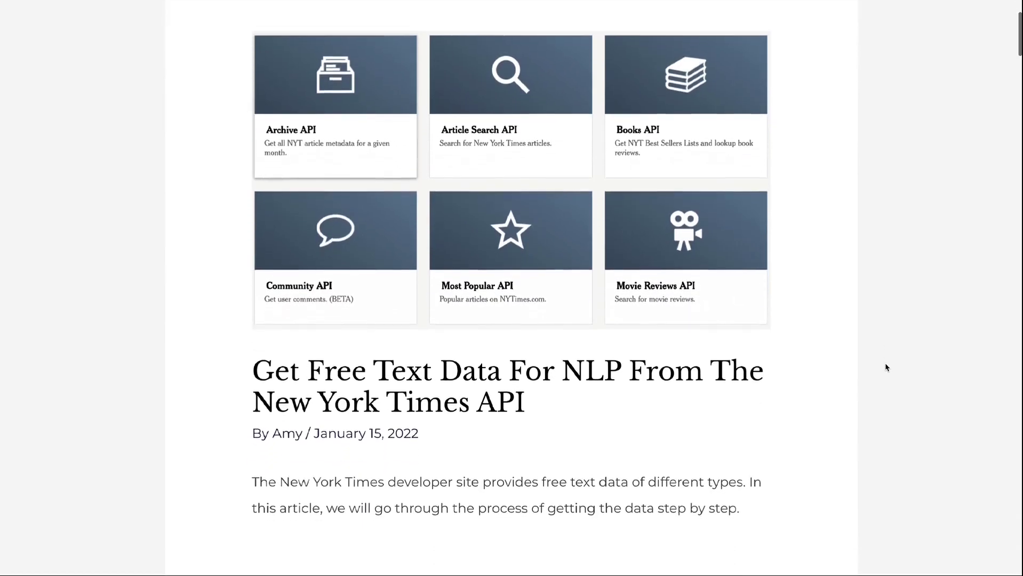
scroll(885, 367, "down", 3)
scroll(885, 367, "down", 2)
scroll(884, 367, "down", 2)
scroll(886, 367, "down", 2)
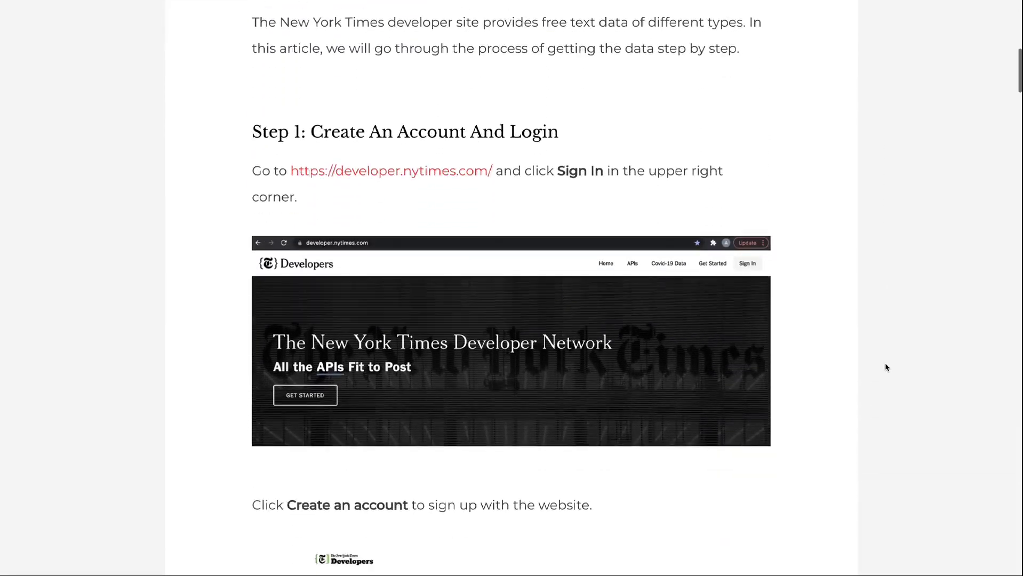
scroll(886, 367, "down", 2)
scroll(886, 367, "down", 3)
scroll(886, 367, "down", 1)
scroll(886, 367, "down", 4)
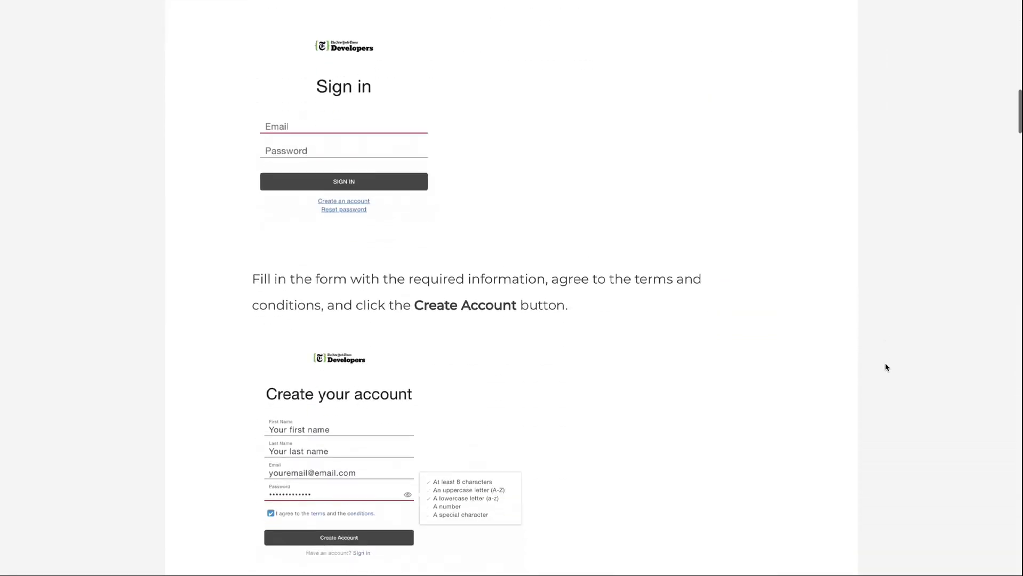
scroll(886, 367, "down", 3)
scroll(885, 367, "down", 3)
scroll(885, 367, "down", 6)
scroll(885, 367, "down", 2)
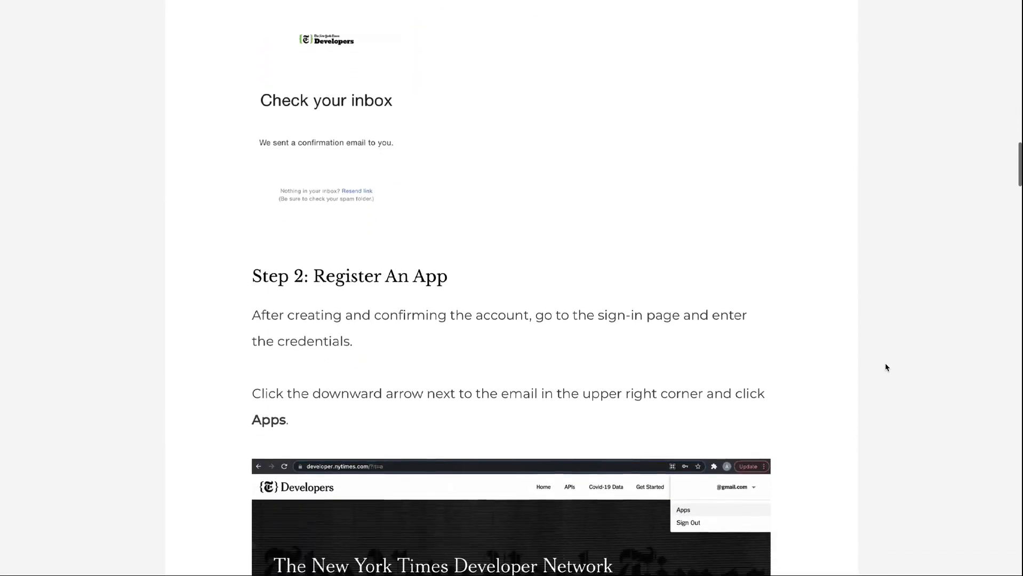
scroll(885, 367, "down", 4)
scroll(886, 367, "down", 4)
scroll(886, 366, "down", 2)
scroll(885, 367, "down", 6)
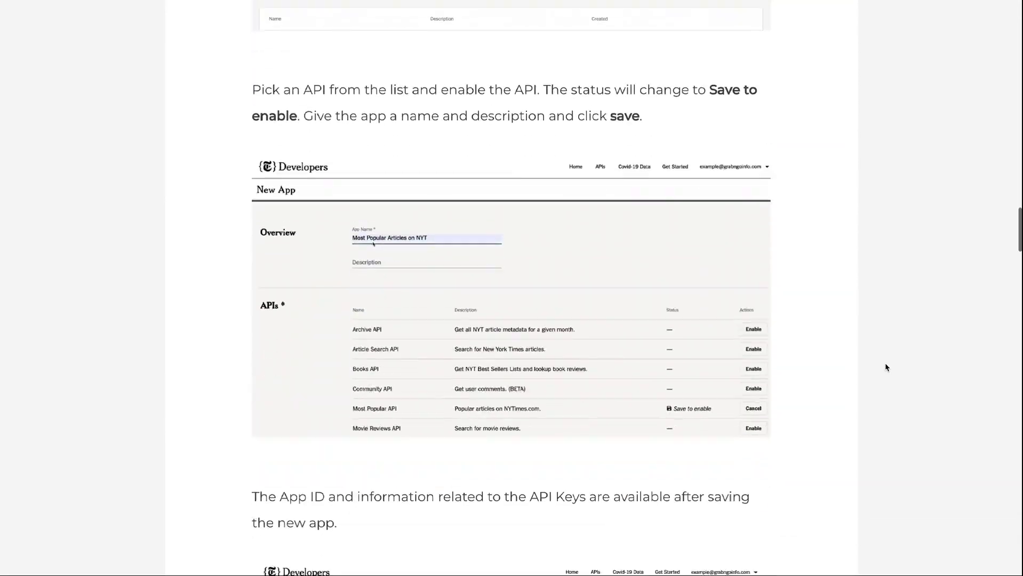
scroll(886, 366, "down", 6)
scroll(886, 366, "down", 4)
scroll(886, 367, "down", 6)
scroll(885, 367, "down", 6)
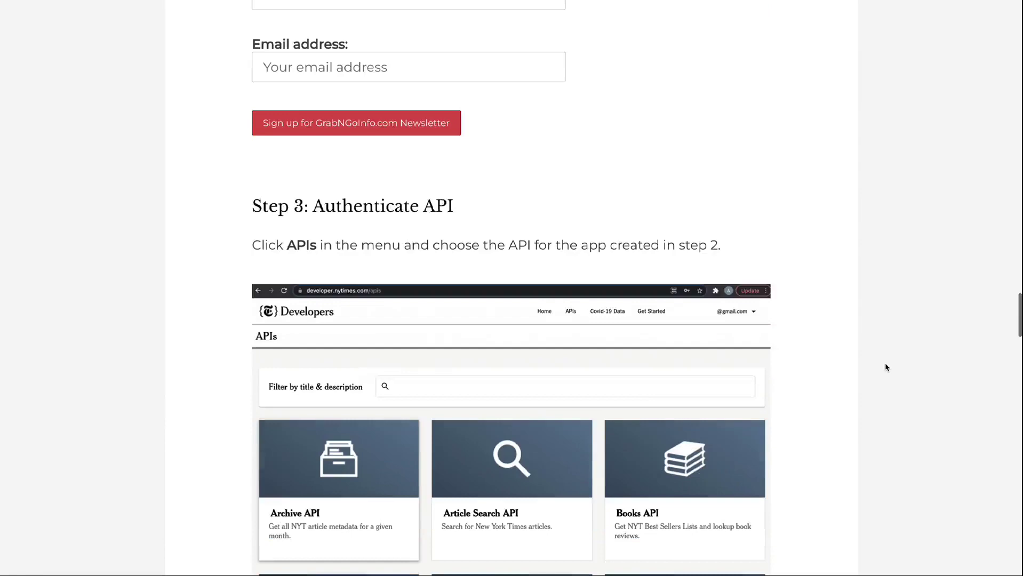
scroll(885, 367, "down", 4)
scroll(885, 367, "down", 5)
scroll(885, 367, "down", 4)
scroll(885, 367, "down", 6)
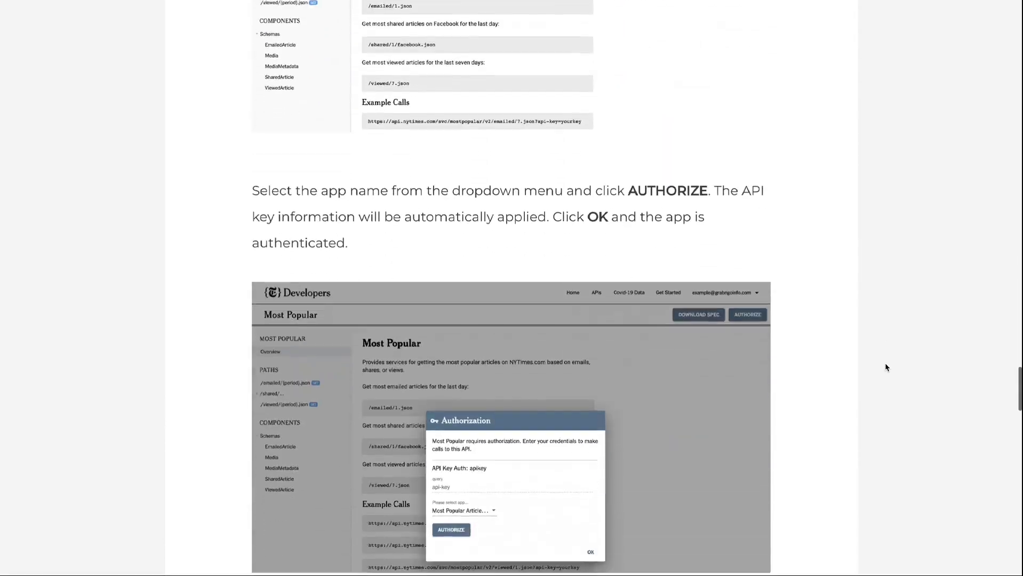